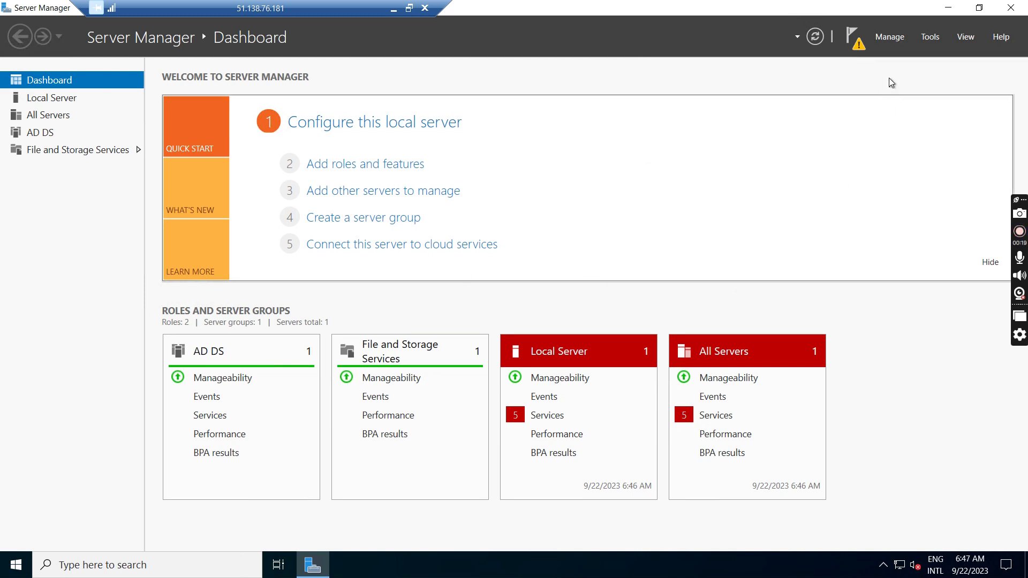
# Step: Check whether Active Directory Users and Computers can manage a domain on this server, and close the console
pyautogui.click(931, 36)
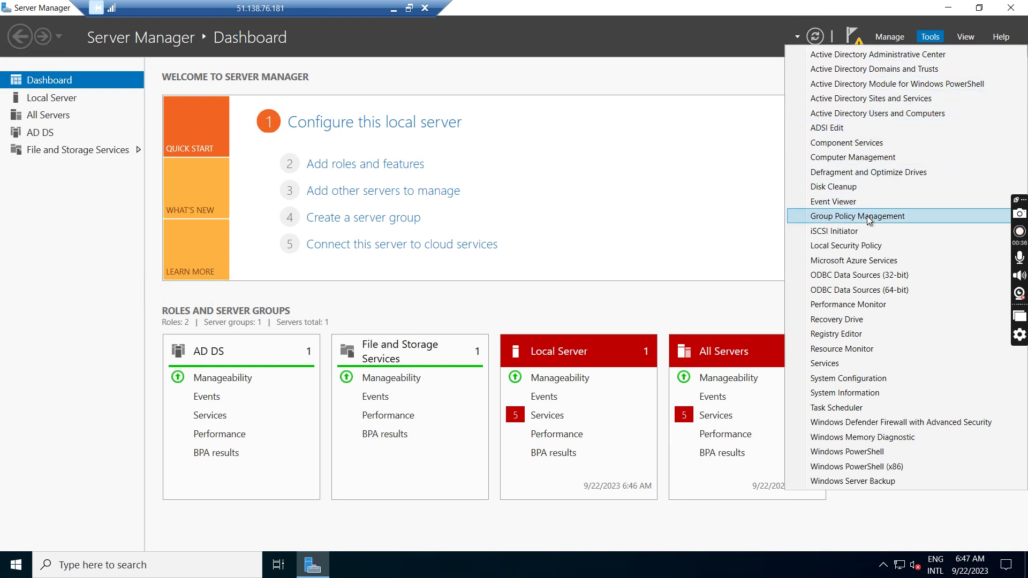
pyautogui.click(903, 114)
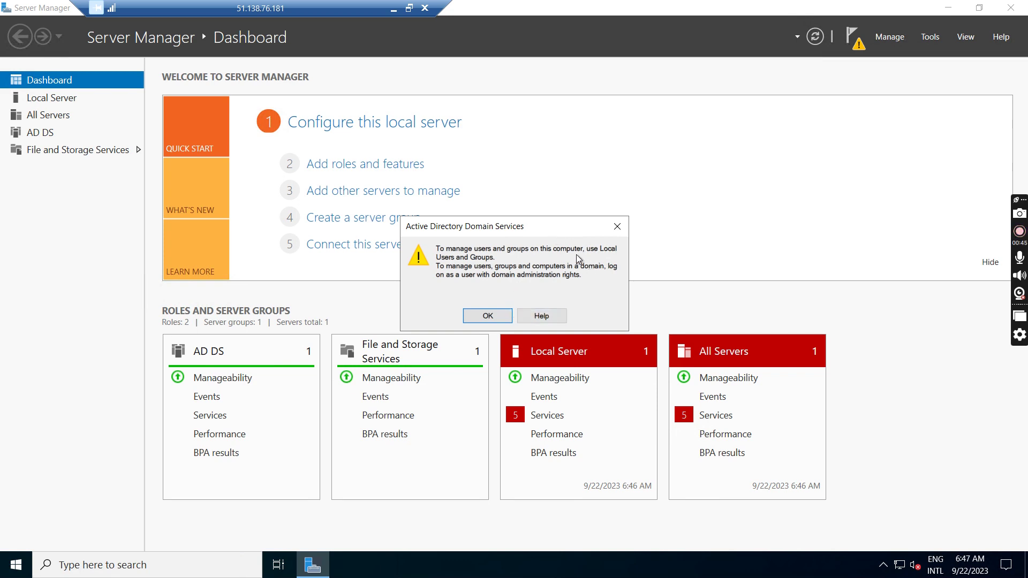
pyautogui.click(617, 228)
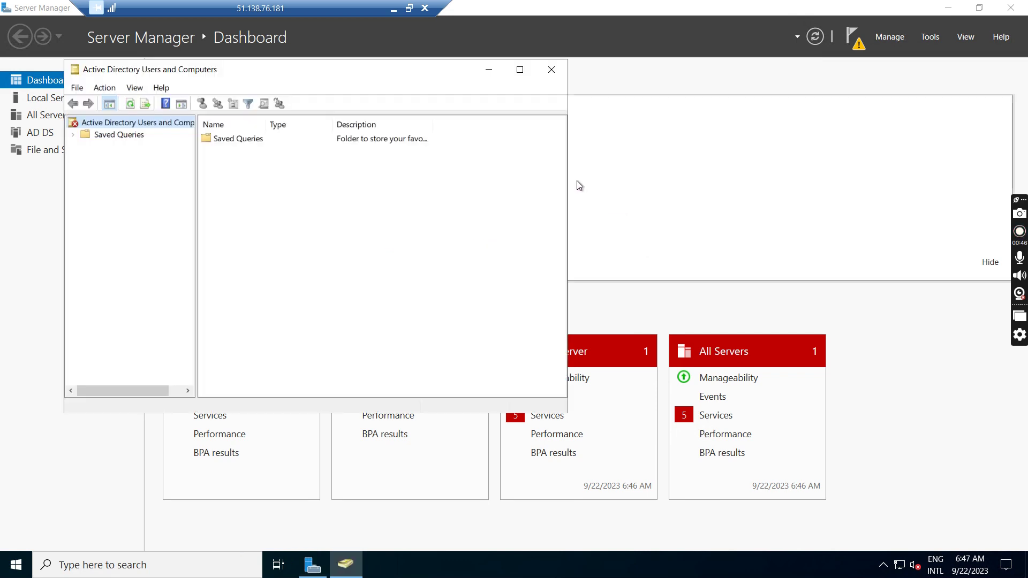
pyautogui.click(554, 73)
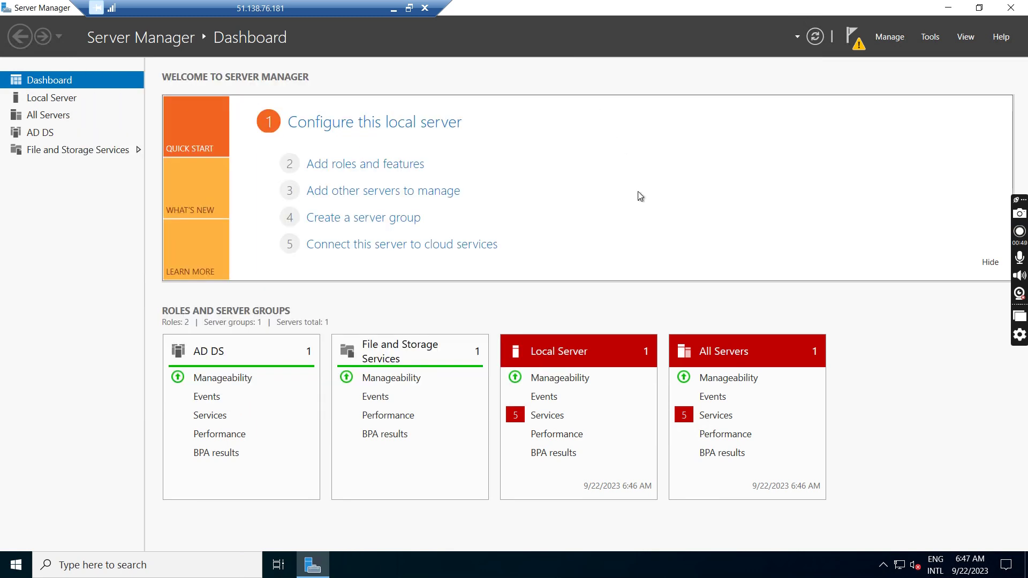
# Step: Begin promoting the server to a domain controller with a new forest whose root domain name is joyroute.com
pyautogui.click(855, 41)
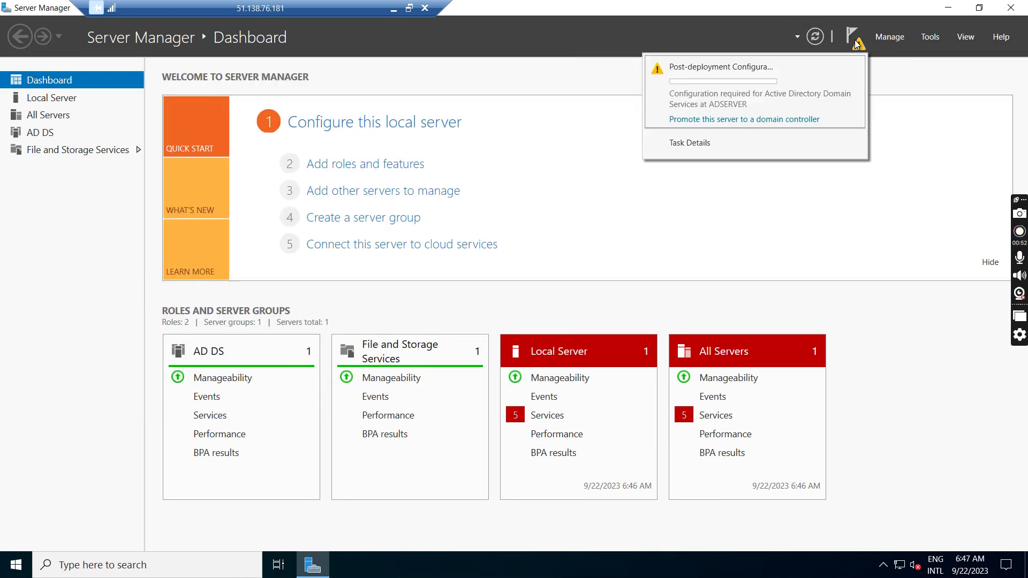
pyautogui.click(718, 121)
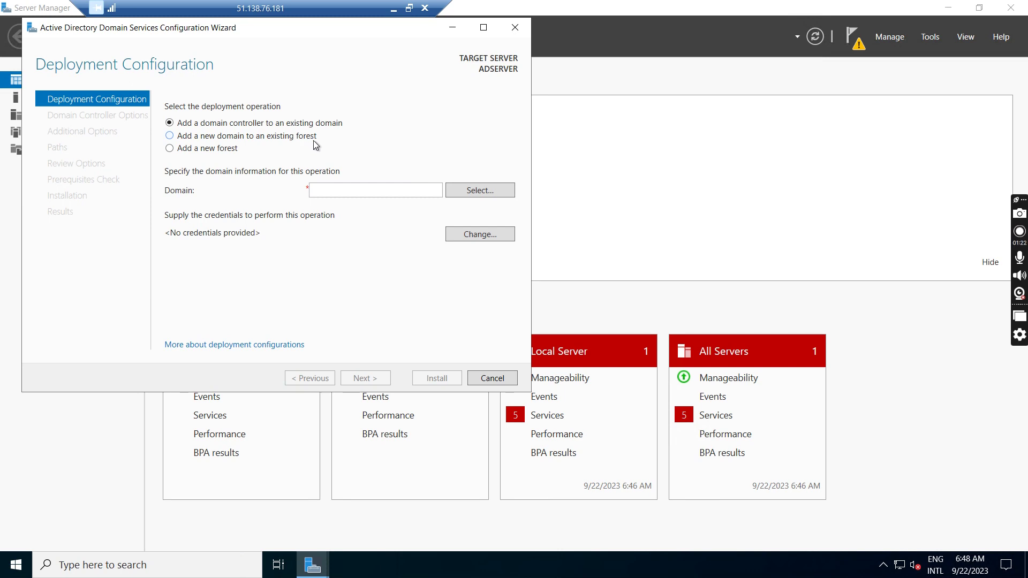
pyautogui.click(218, 150)
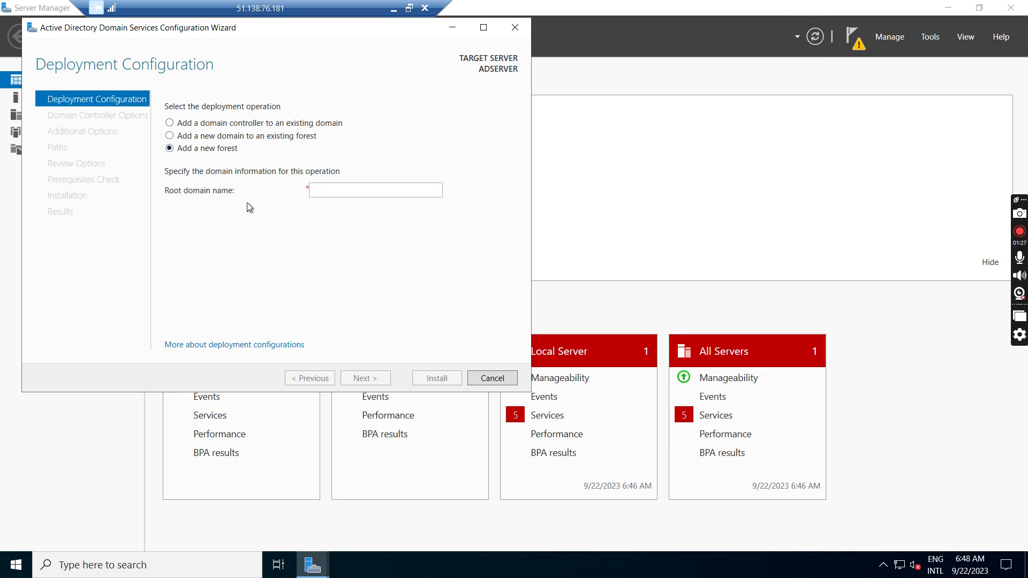
pyautogui.click(339, 192)
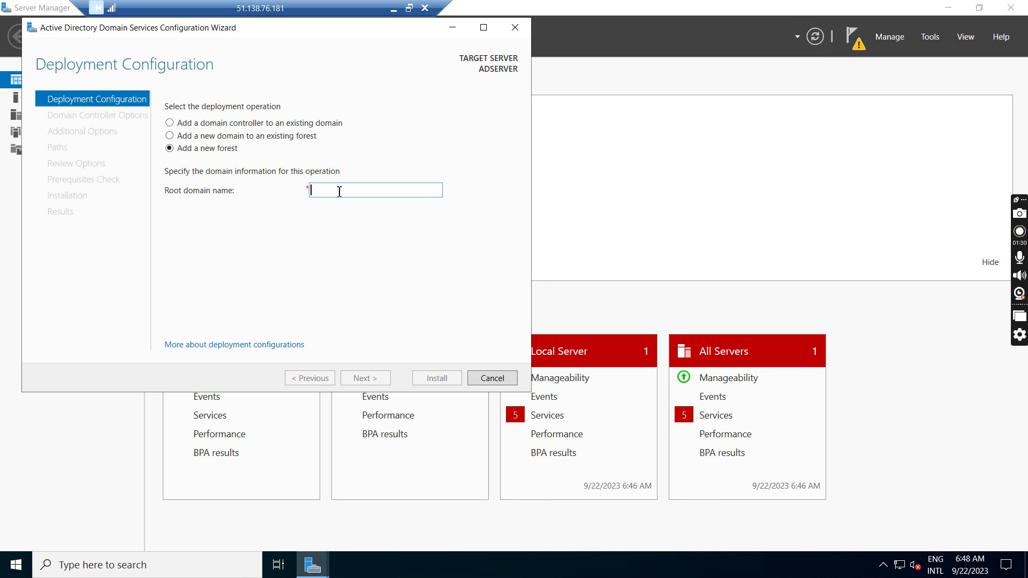
pyautogui.write('joyroute')
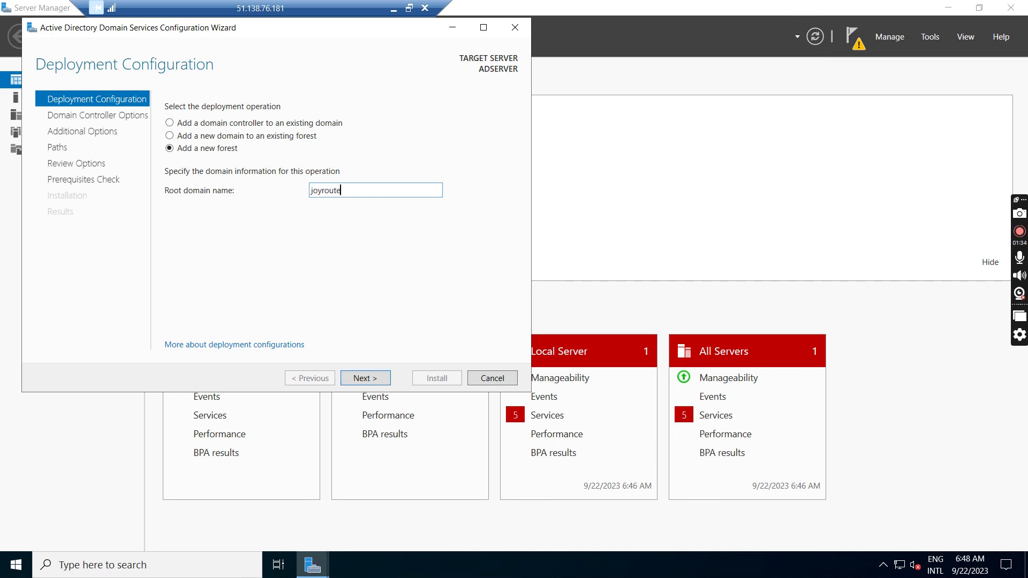
pyautogui.write('.com')
pyautogui.click(381, 377)
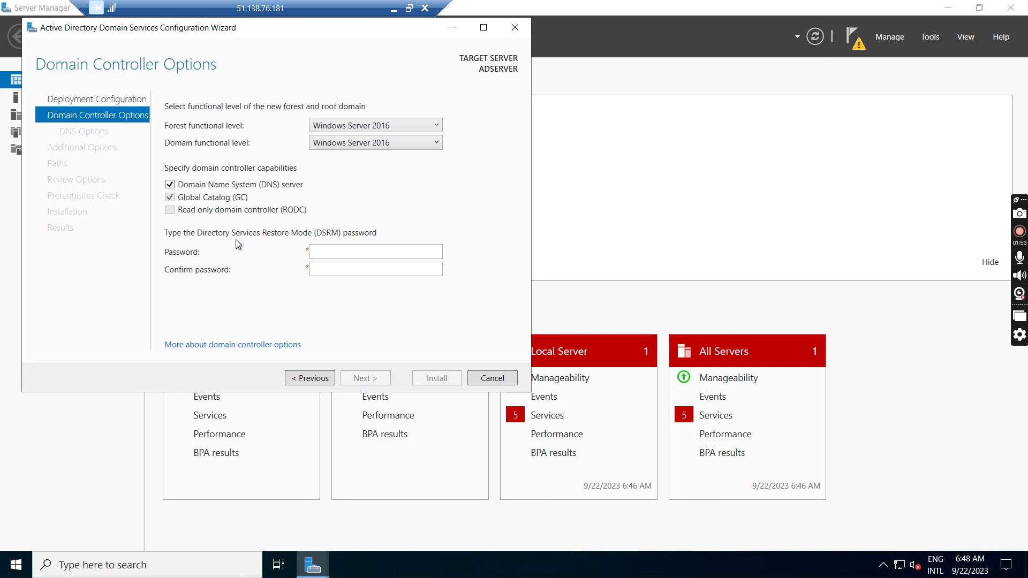
# Step: Enter and confirm the Directory Services Restore Mode password, keeping the default domain controller options
pyautogui.click(342, 254)
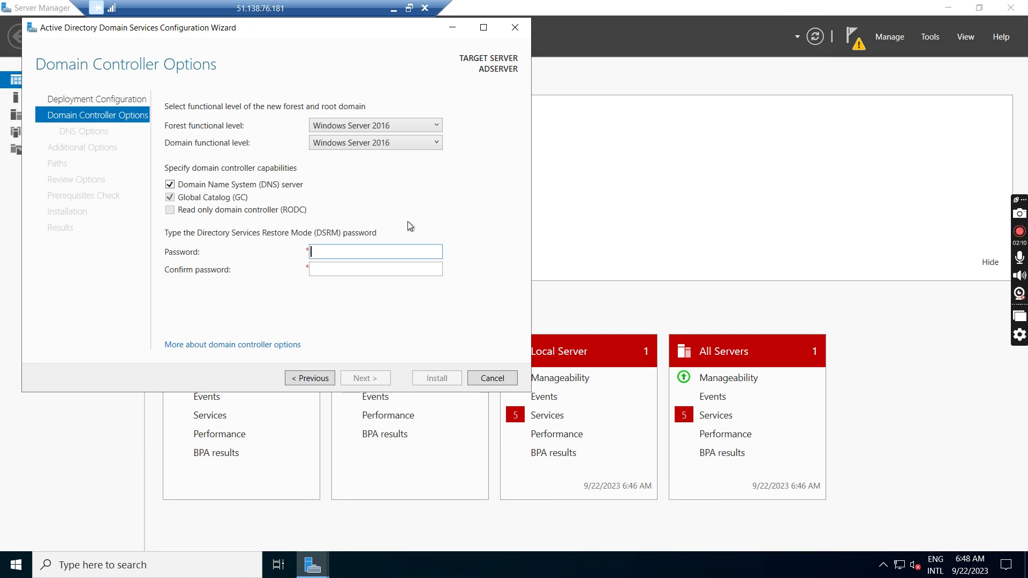
pyautogui.write('•••••••••••••')
pyautogui.press('Tab')
pyautogui.write('•••••••••••••')
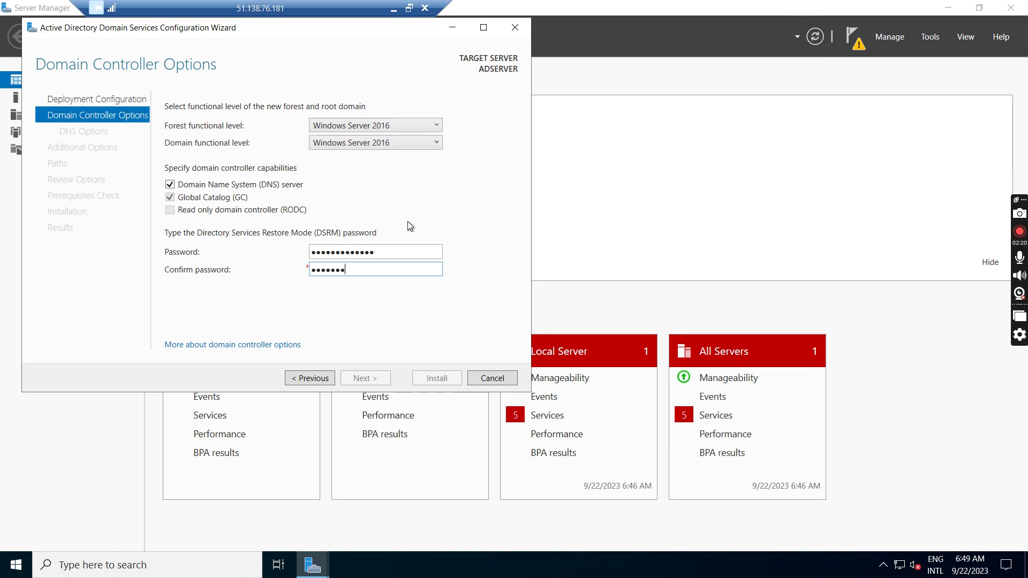
pyautogui.write('•')
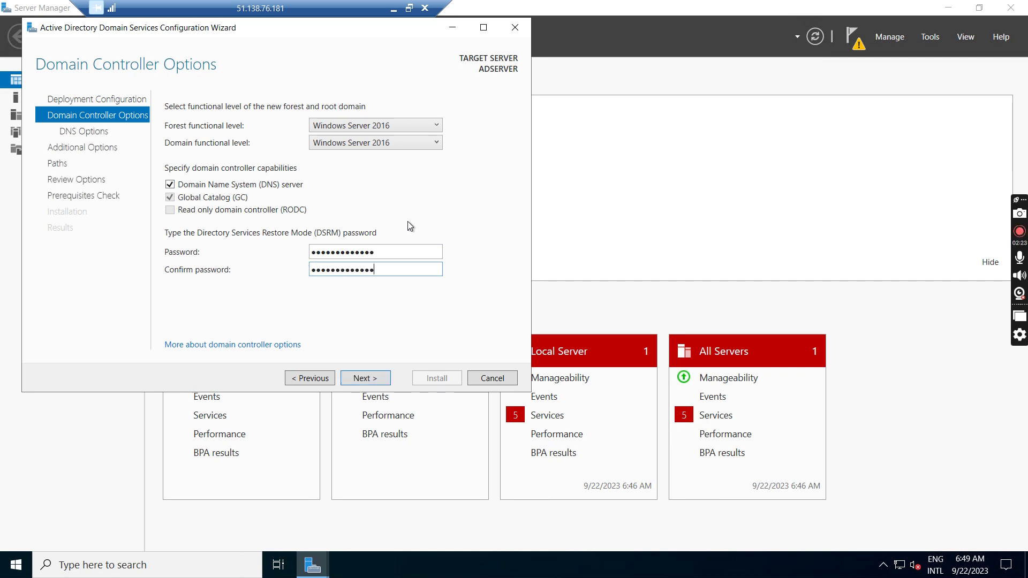
pyautogui.click(364, 378)
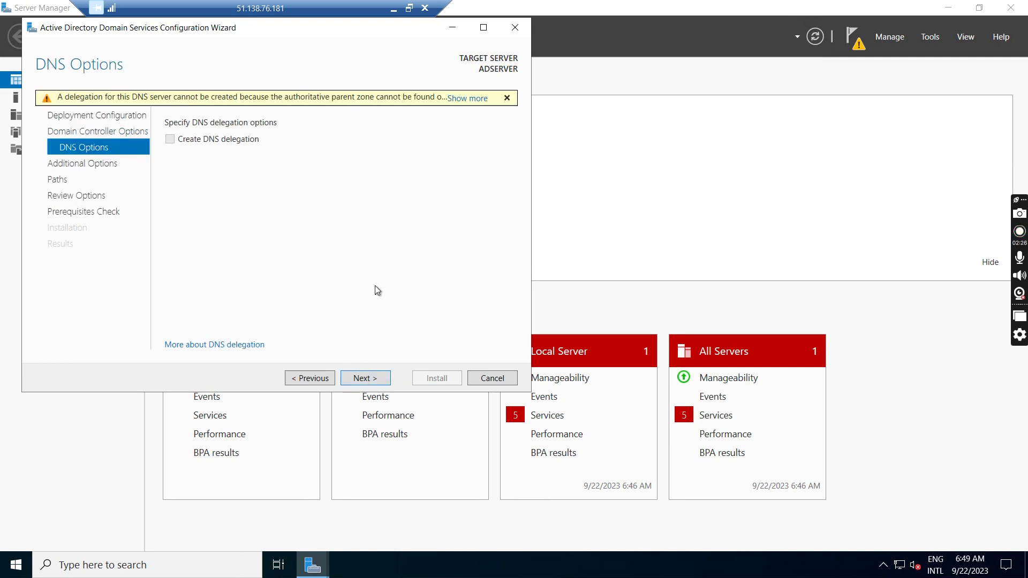
# Step: Accept the default DNS options and NetBIOS name, and keep the default database, log files and SYSVOL folders
pyautogui.click(373, 381)
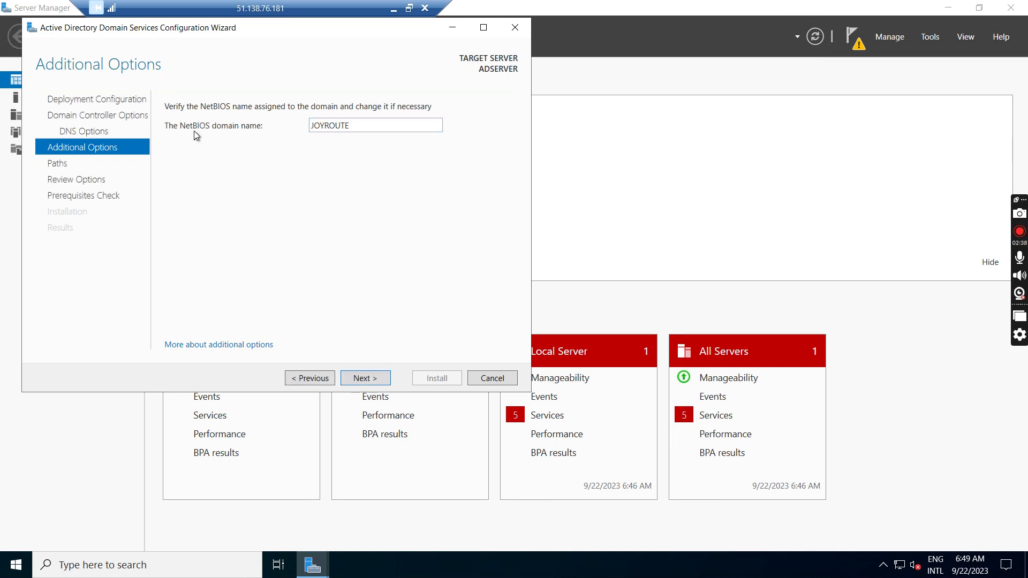
pyautogui.click(367, 378)
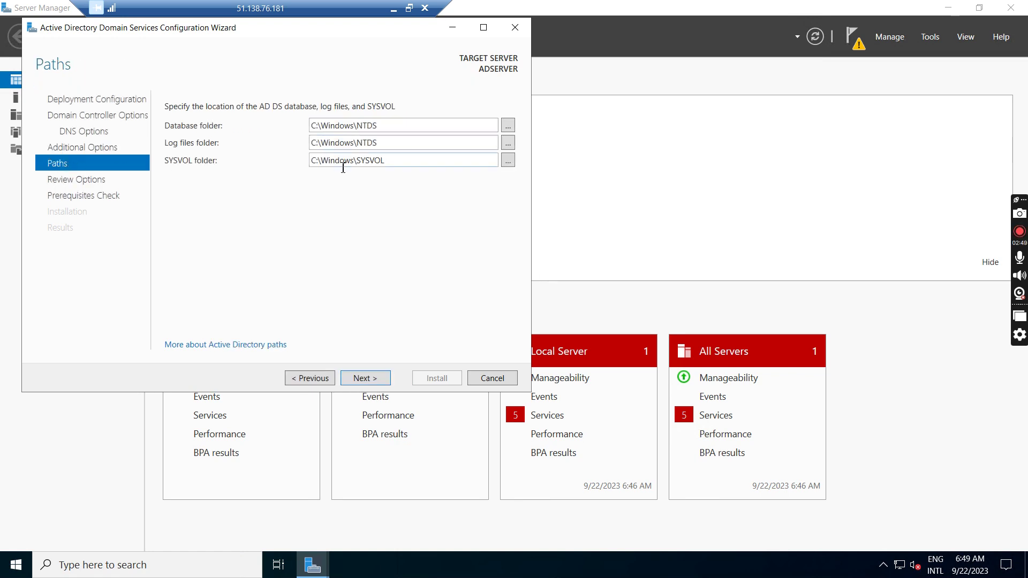
pyautogui.moveTo(395, 129); pyautogui.dragTo(298, 122)
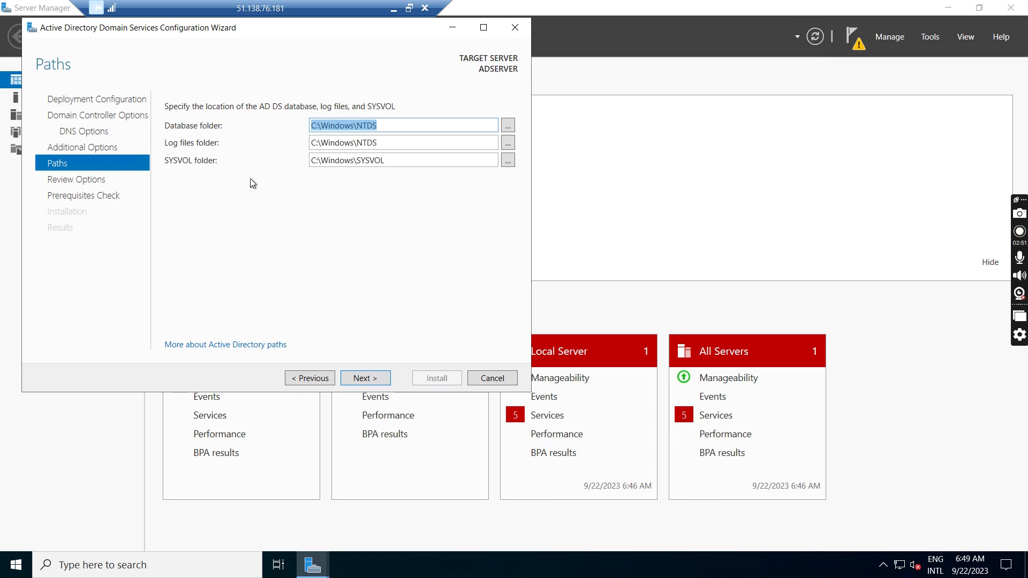
pyautogui.click(240, 190)
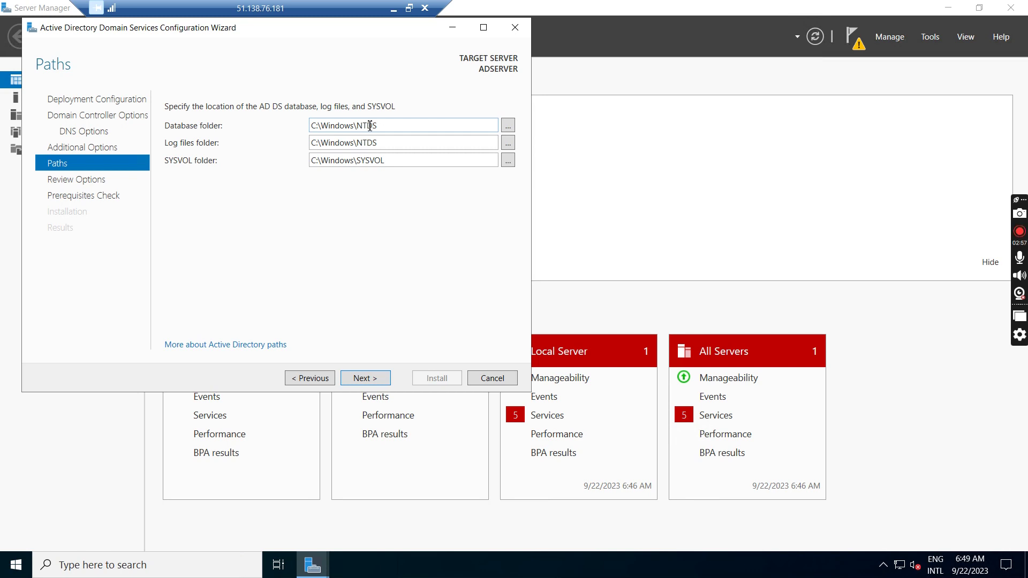
pyautogui.doubleClick(387, 130)
pyautogui.click(386, 129)
pyautogui.moveTo(391, 147); pyautogui.dragTo(297, 143)
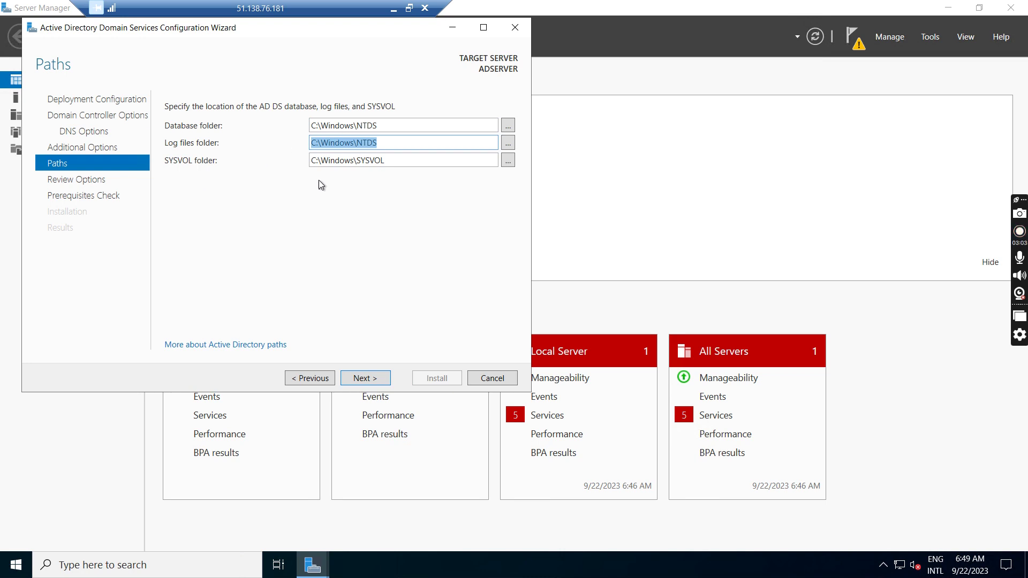
pyautogui.doubleClick(388, 161)
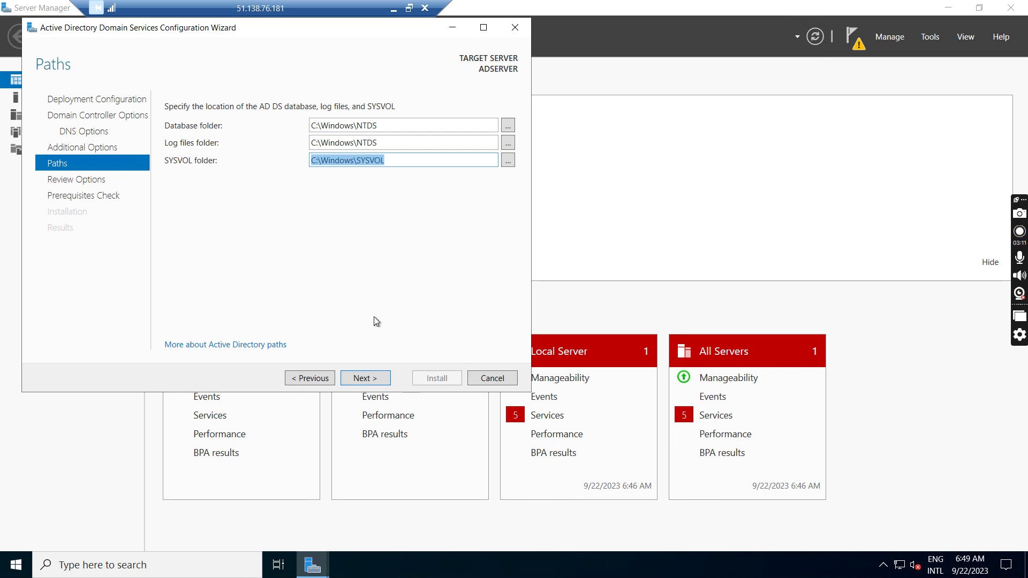
pyautogui.click(372, 380)
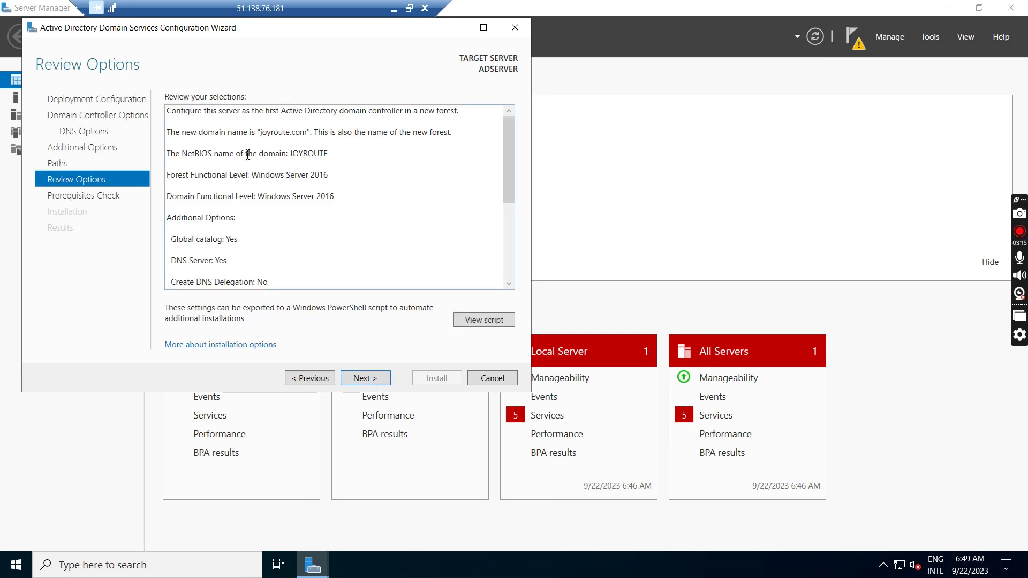
# Step: Review the selected options and prerequisite check results, and start the domain controller installation
pyautogui.scroll(-3, 315, 186)
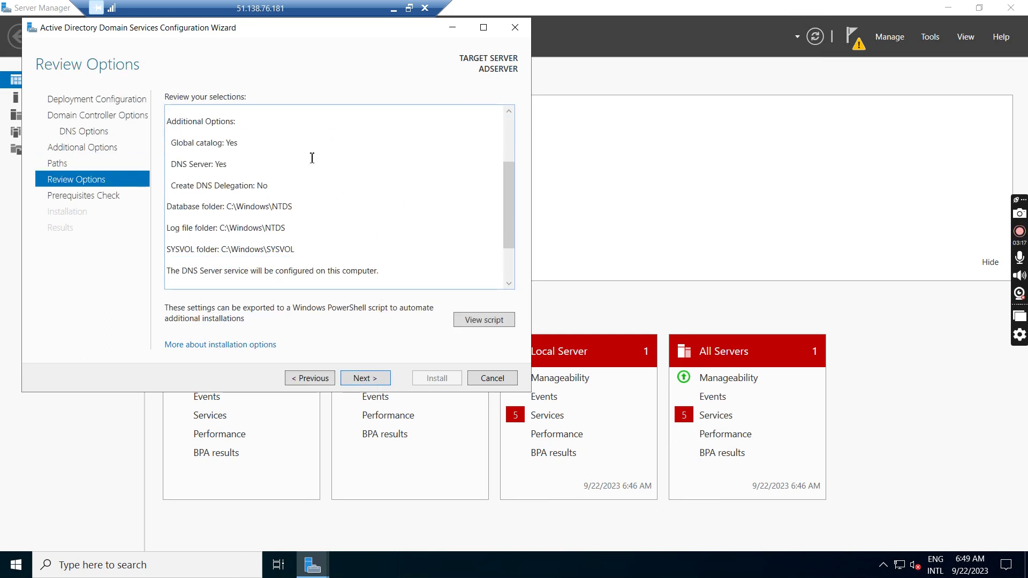
pyautogui.scroll(-3, 313, 158)
pyautogui.click(369, 377)
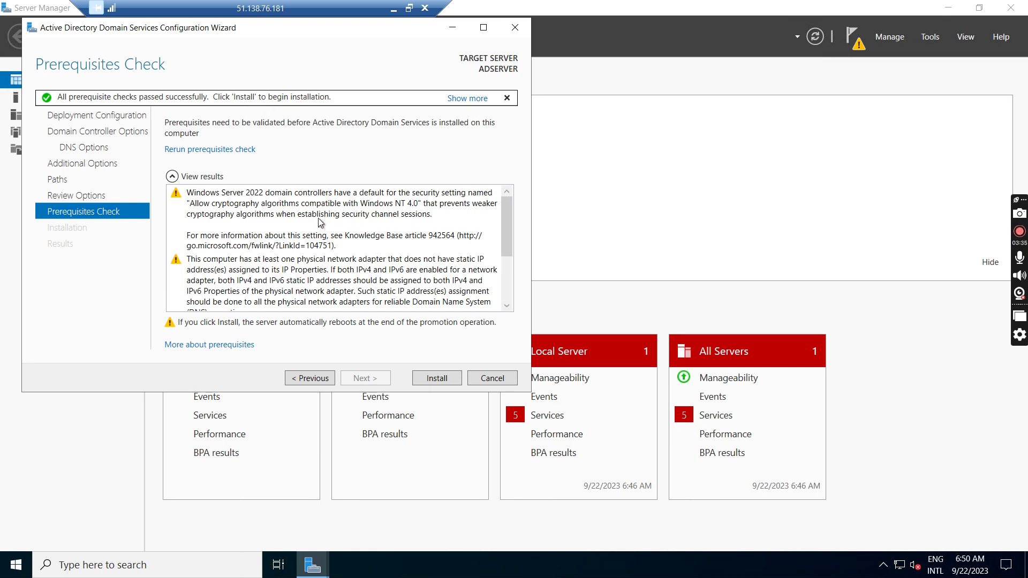
pyautogui.scroll(-3, 322, 252)
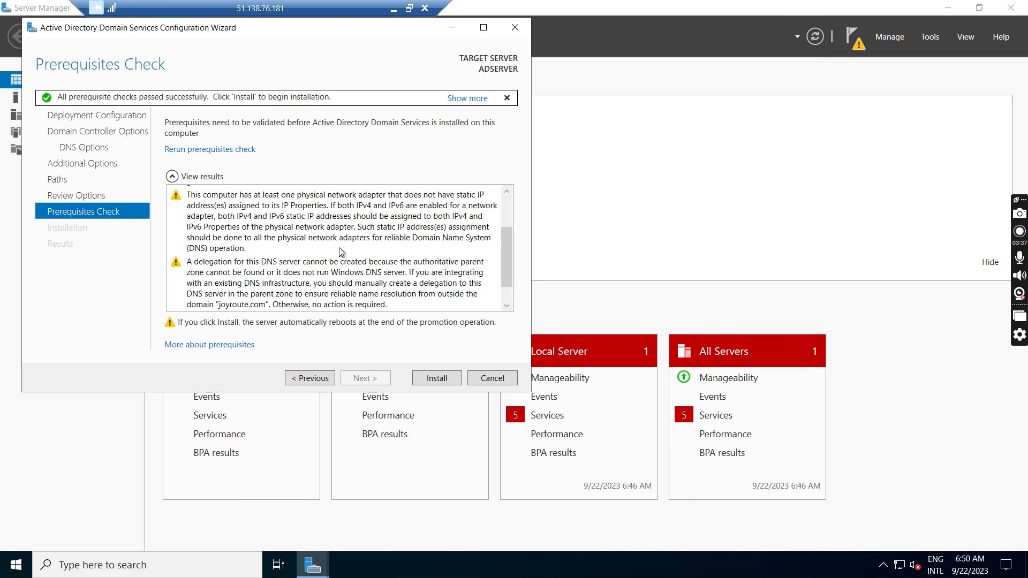
pyautogui.scroll(4, 400, 269)
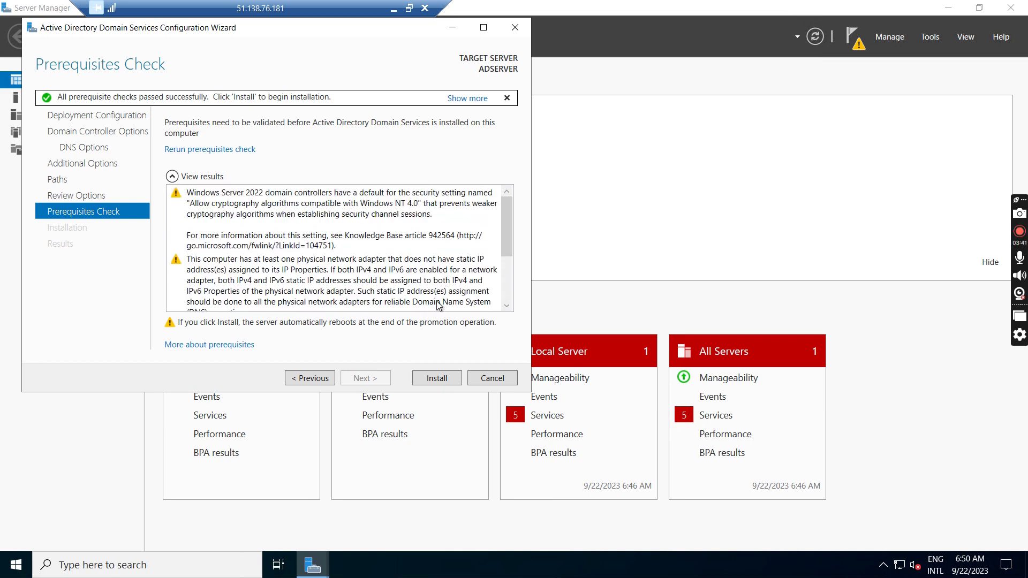
pyautogui.click(434, 378)
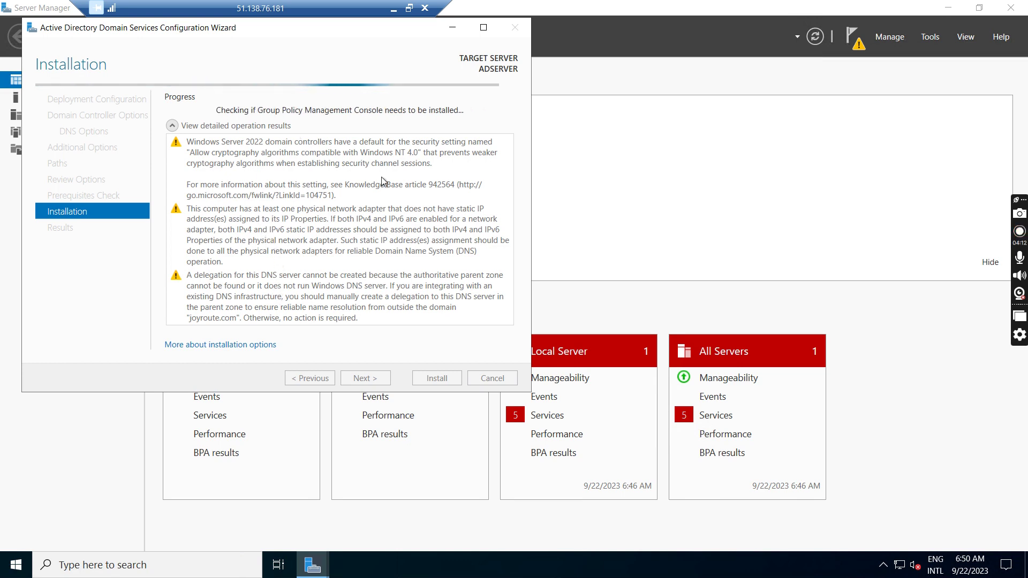
# Step: Set the local server's time zone to (UTC+04:00) Abu Dhabi, Muscat and refresh the server properties
pyautogui.click(635, 265)
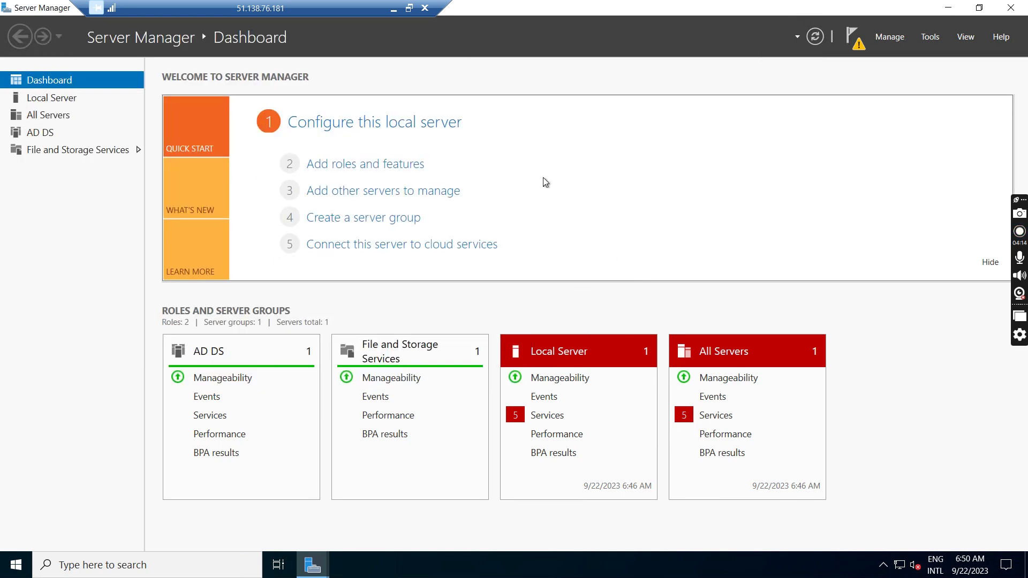
pyautogui.click(70, 99)
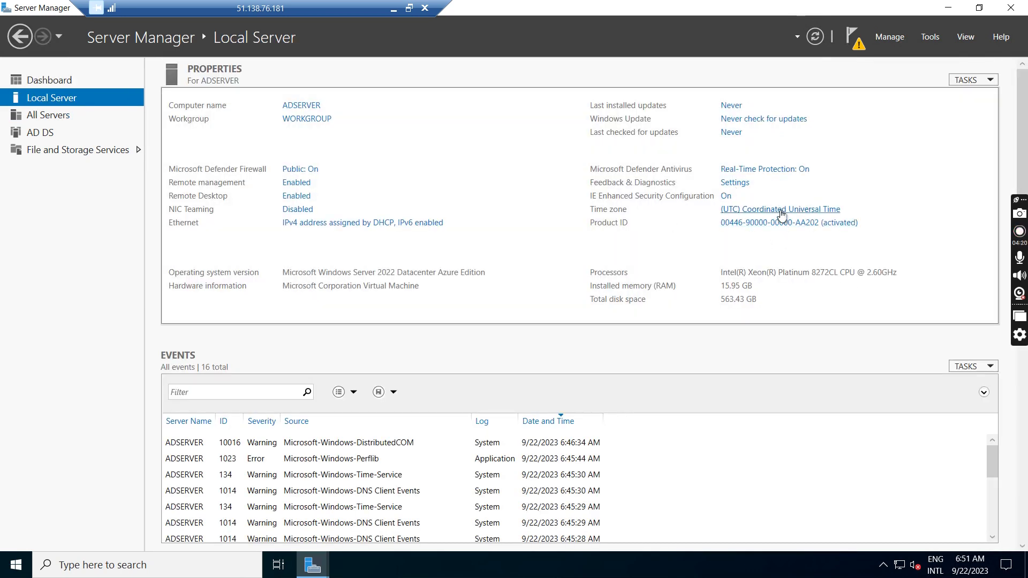
pyautogui.click(781, 210)
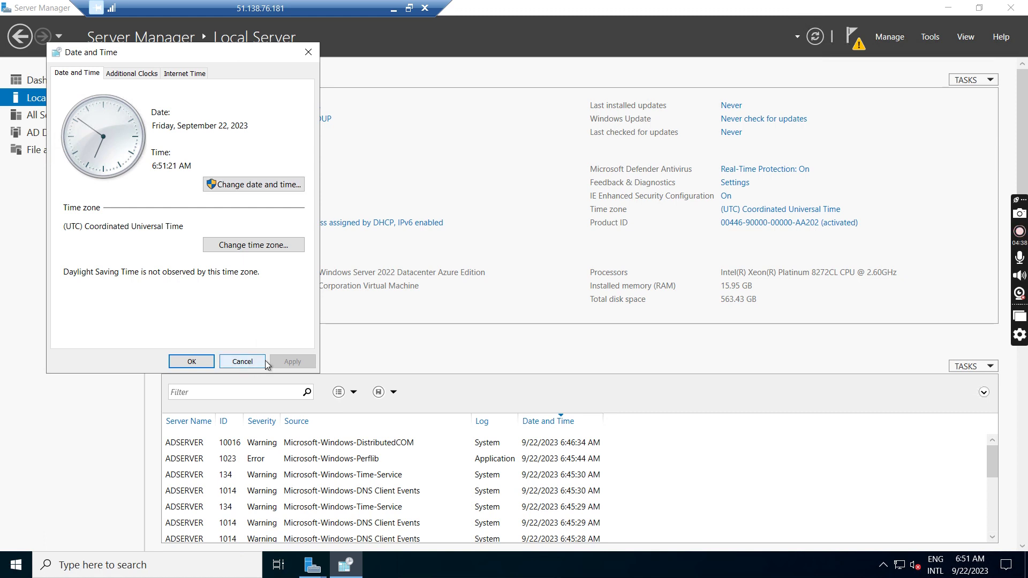
pyautogui.click(242, 362)
pyautogui.click(784, 210)
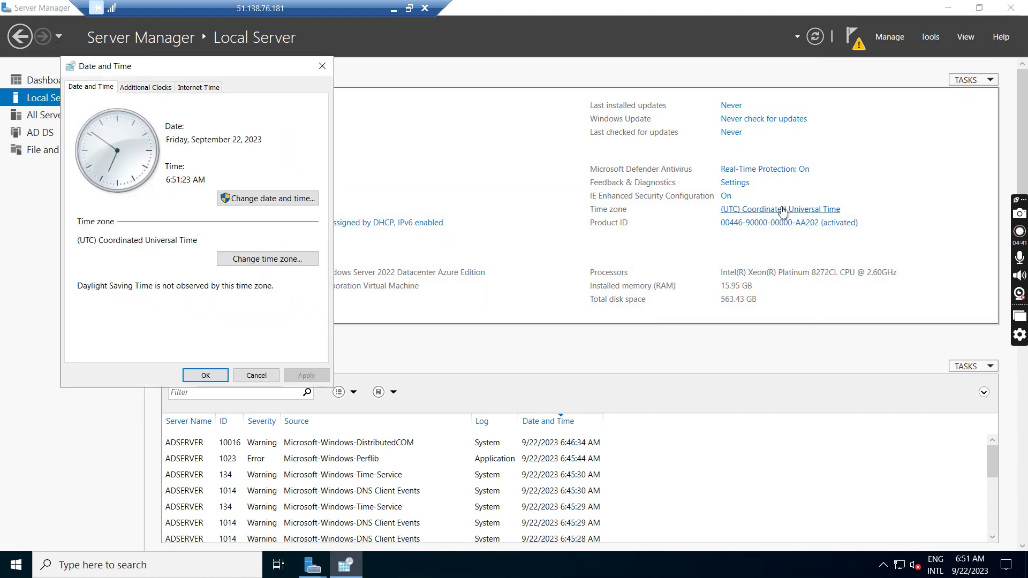
pyautogui.click(268, 259)
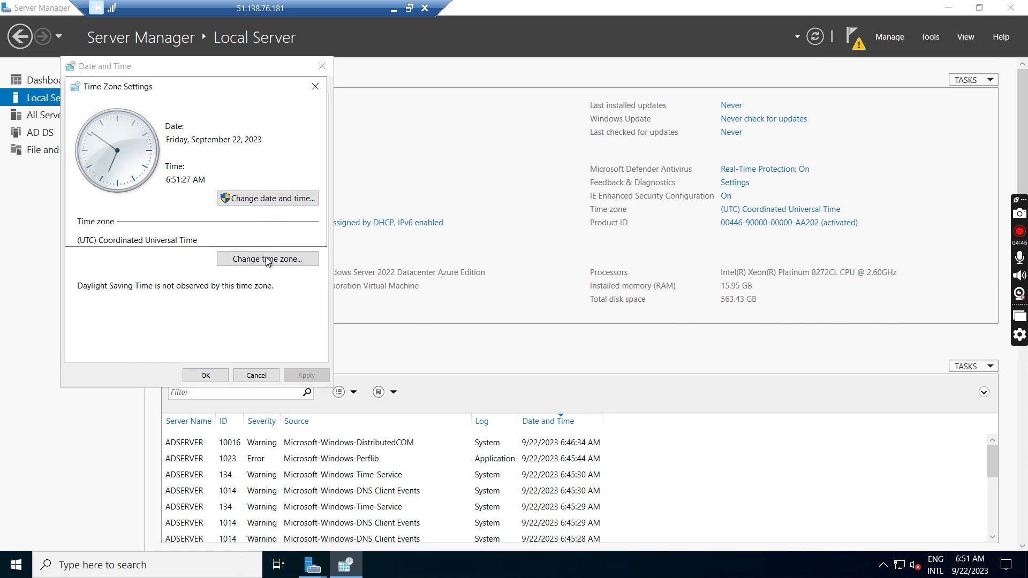
pyautogui.click(259, 152)
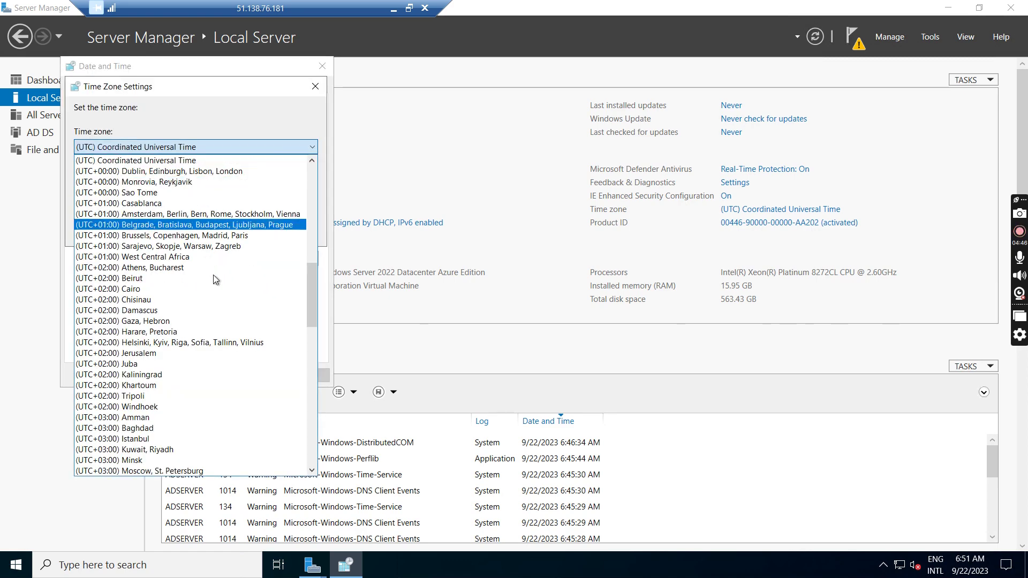
pyautogui.scroll(-2, 156, 359)
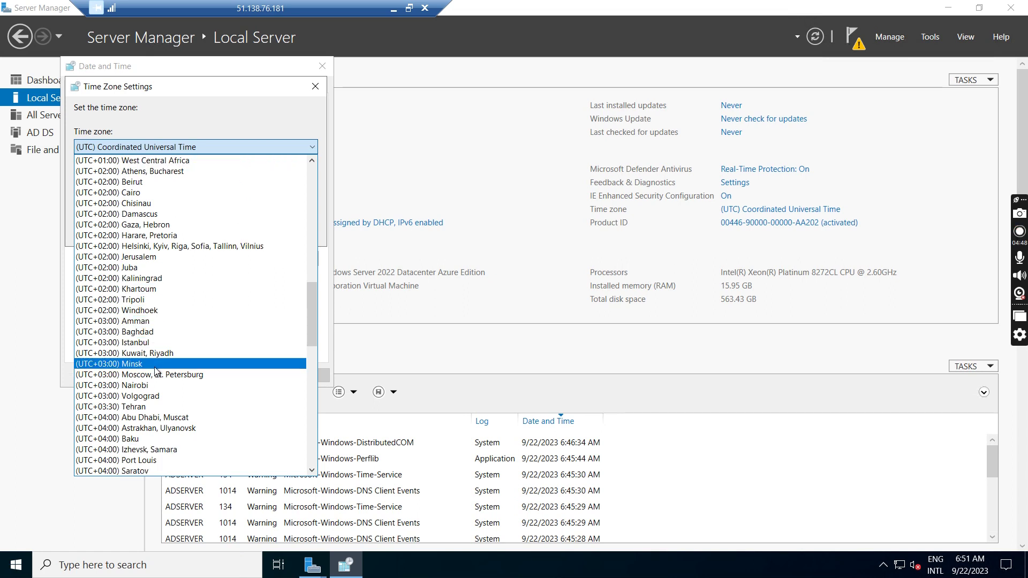
pyautogui.scroll(-1, 148, 384)
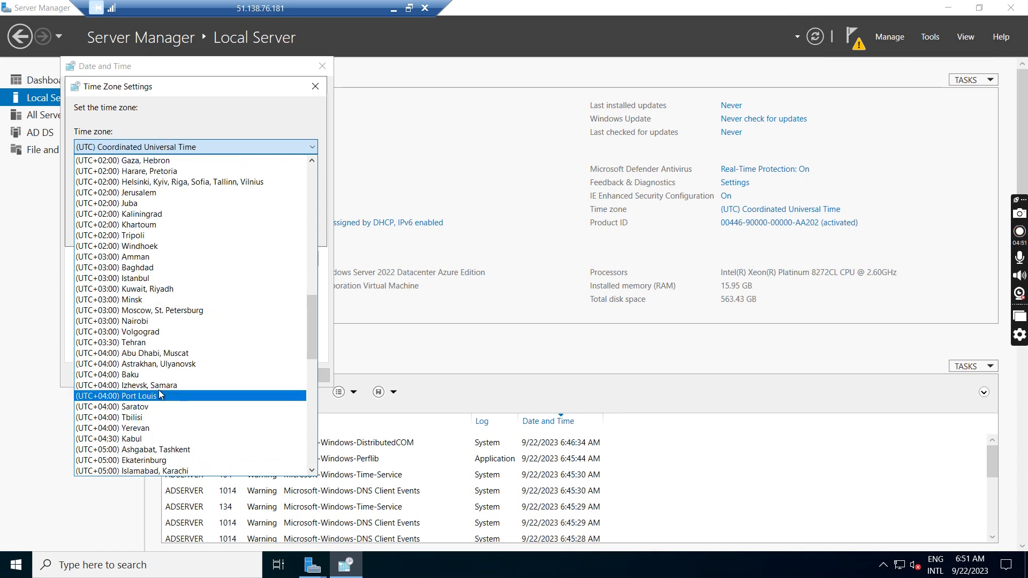
pyautogui.click(172, 357)
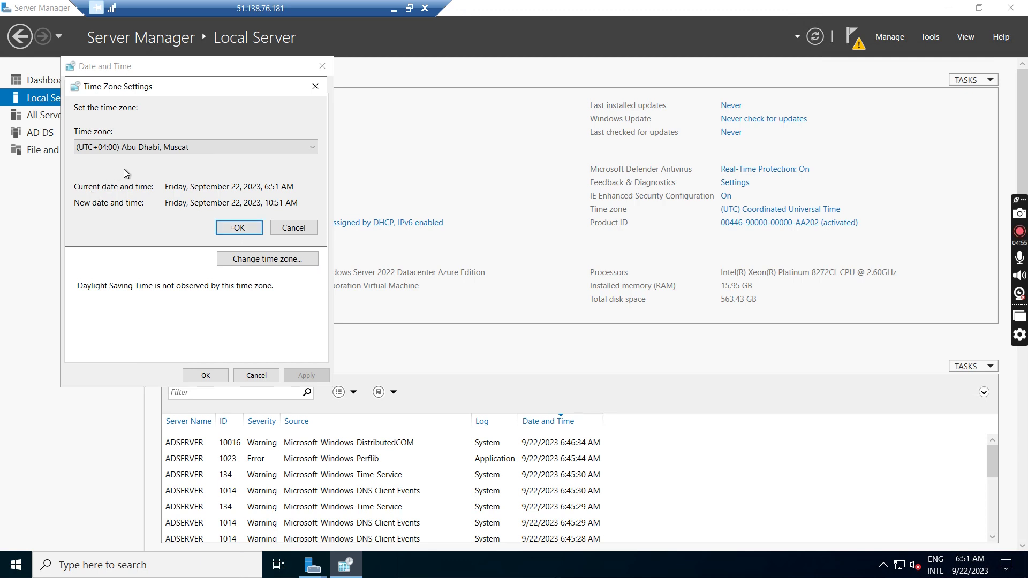
pyautogui.click(236, 227)
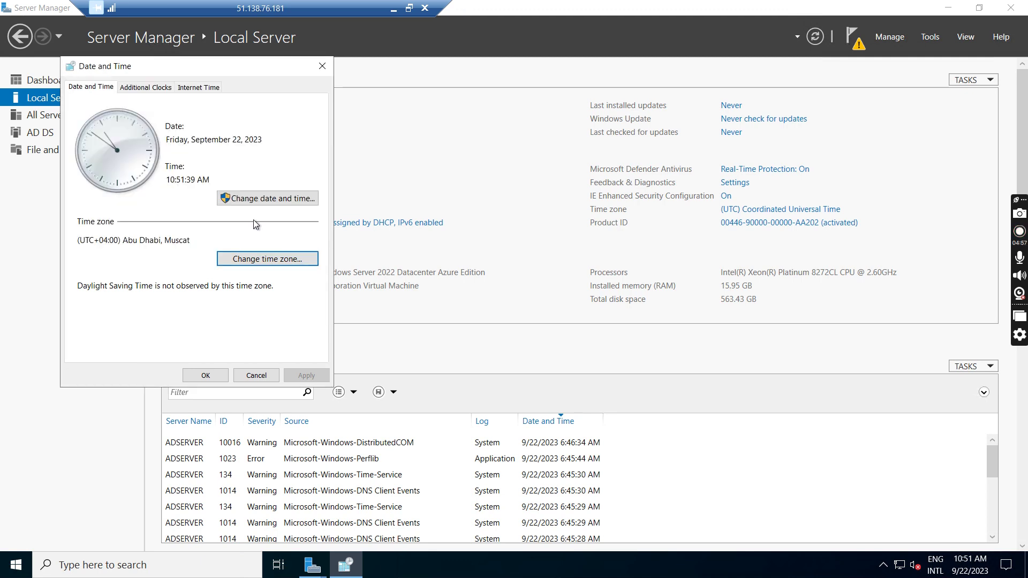
pyautogui.click(206, 376)
pyautogui.click(821, 44)
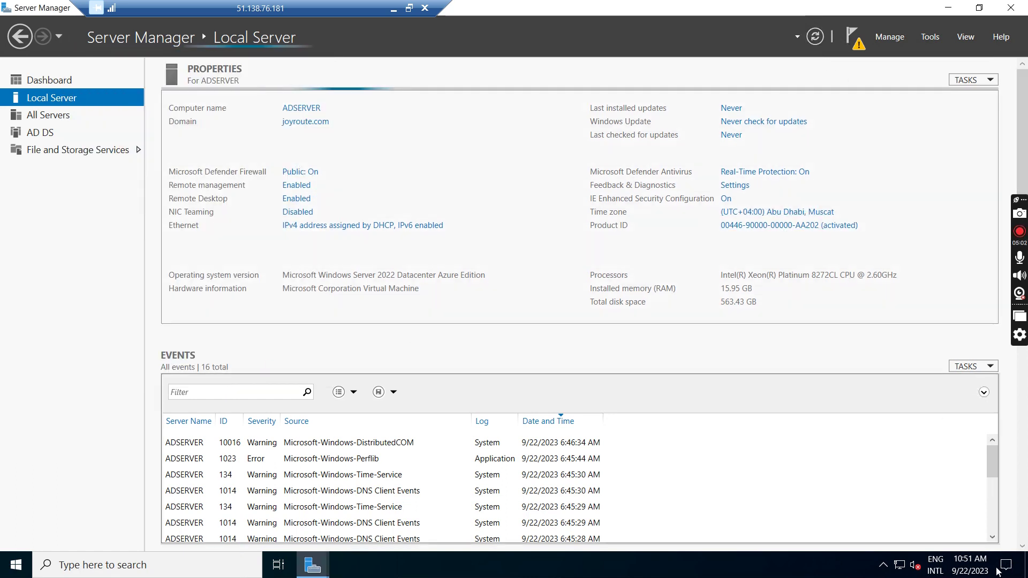
pyautogui.moveTo(978, 562)
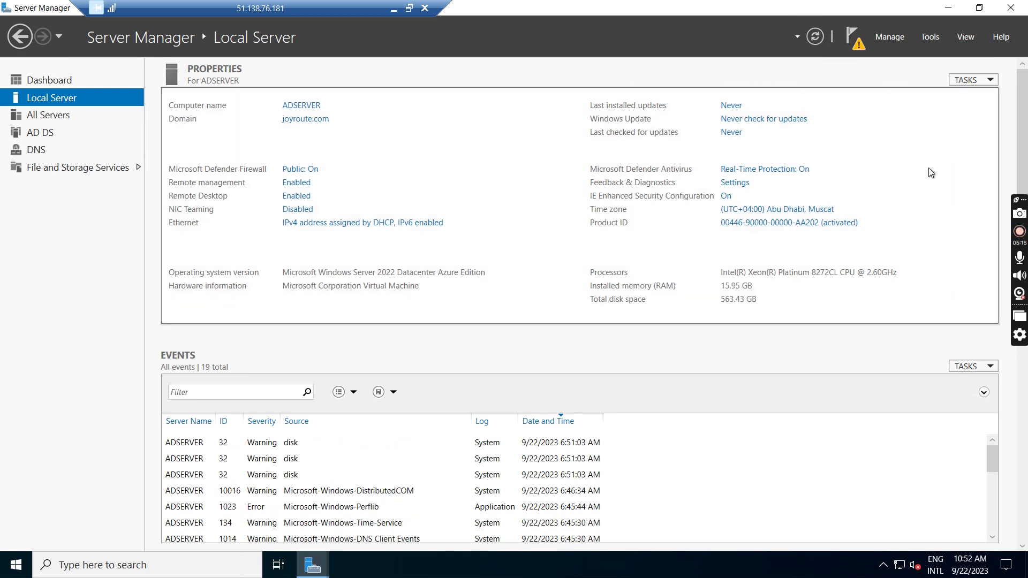
# Step: Bring back the Active Directory Domain Services Configuration Wizard to check the installation progress
pyautogui.click(321, 562)
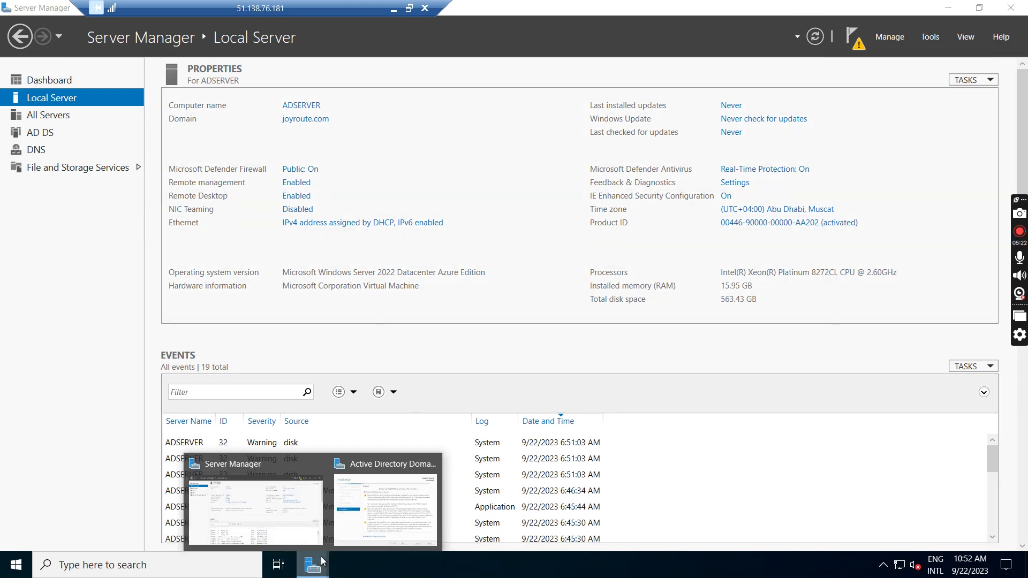
pyautogui.click(388, 490)
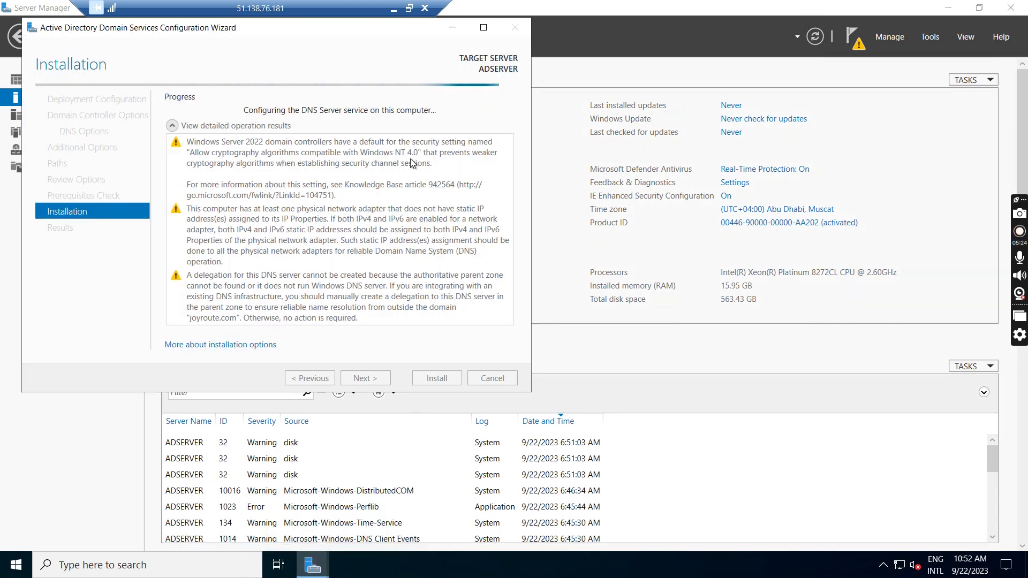